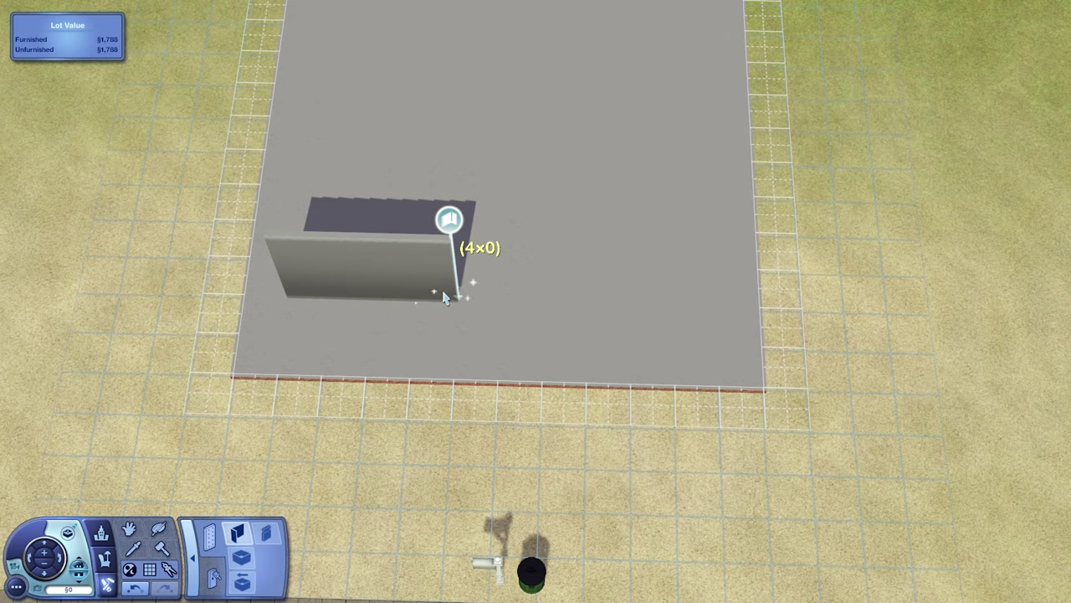
# Draw stepped front walls on the foundation: a four-tile recessed section, a short return and a six-tile section near the front edge.
pyautogui.moveTo(445, 299); pyautogui.dragTo(445, 299)
pyautogui.scroll(-3, 550, 405)
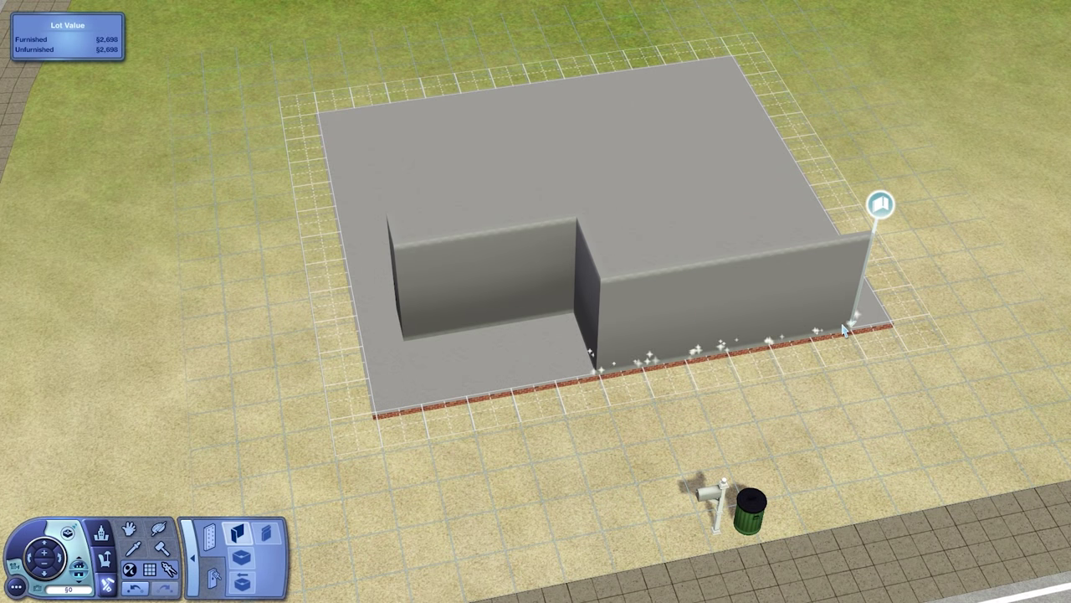
pyautogui.moveTo(846, 331); pyautogui.dragTo(334, 334)
pyautogui.moveTo(575, 146); pyautogui.dragTo(538, 457)
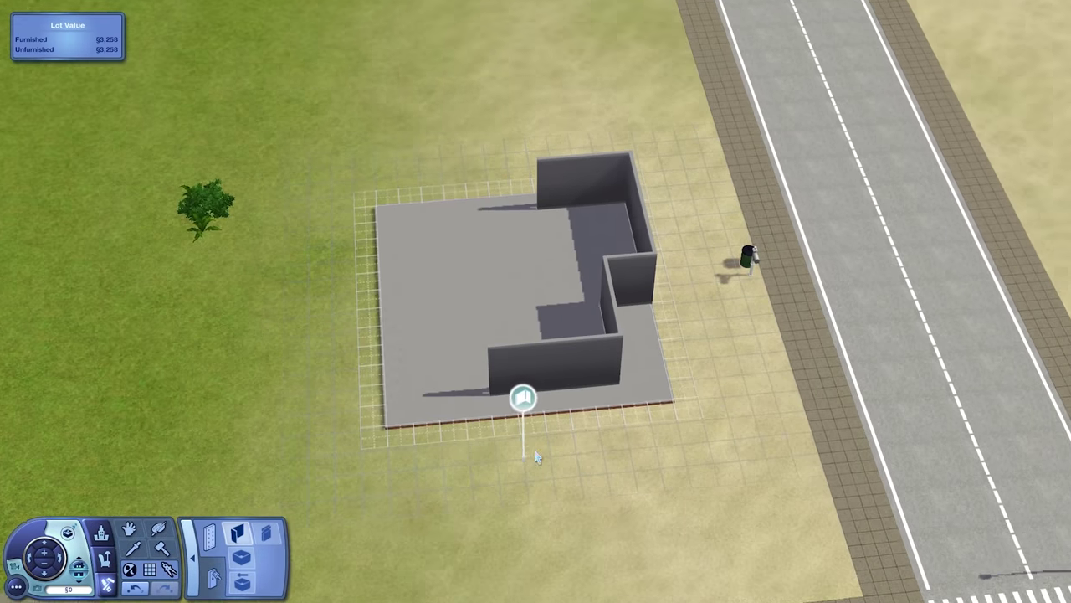
pyautogui.scroll(2, 502, 444)
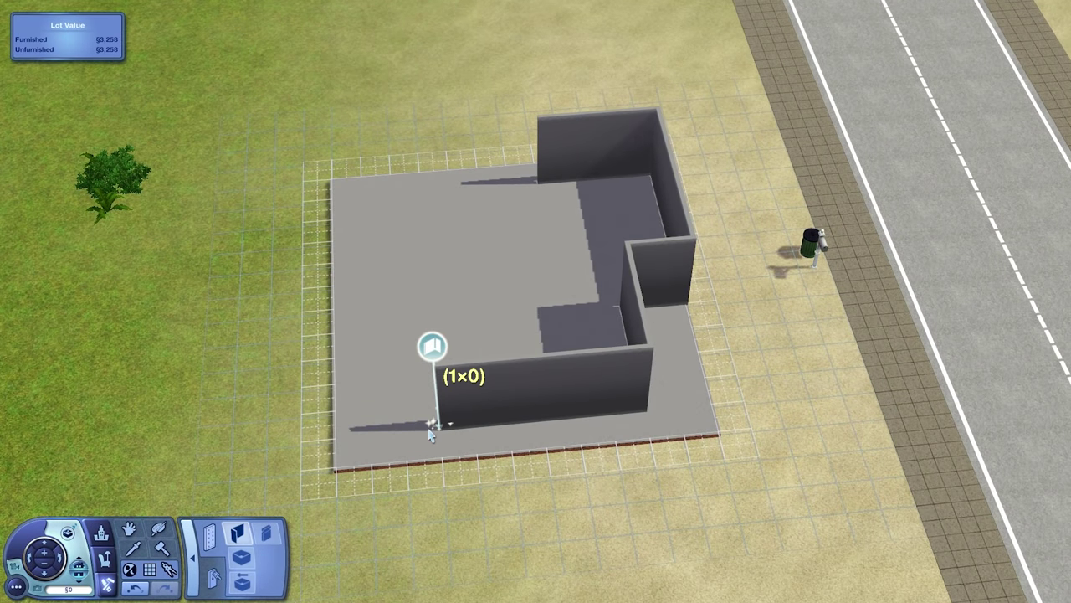
# Move the six-tile front wall back one tile and draw the remaining outer walls to enclose the house.
pyautogui.moveTo(431, 431); pyautogui.dragTo(401, 360)
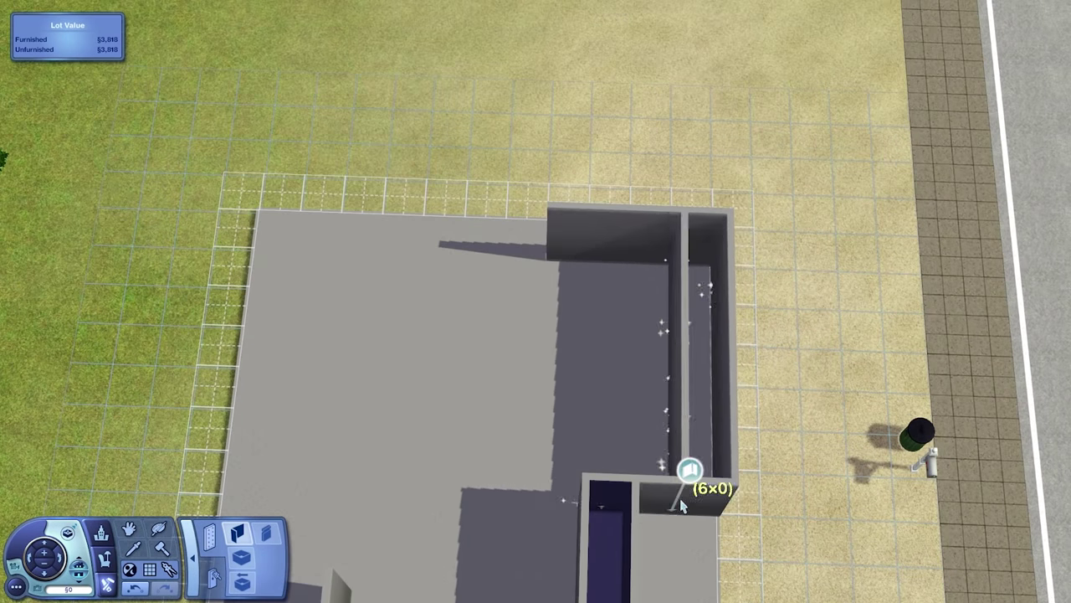
pyautogui.scroll(-3, 586, 390)
pyautogui.scroll(2, 389, 343)
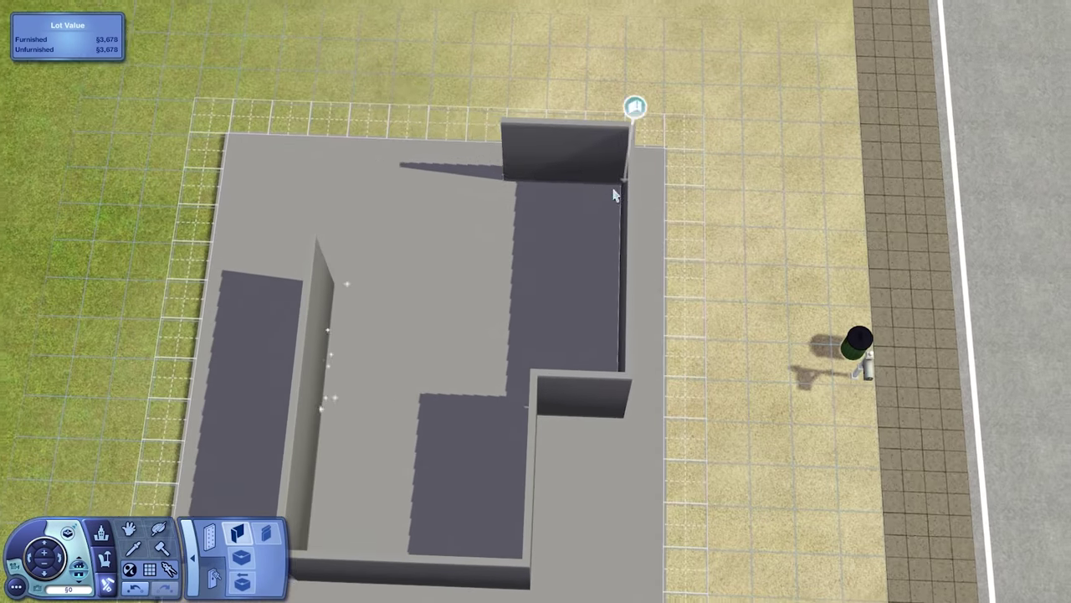
pyautogui.moveTo(633, 108)
pyautogui.mouseDown()
pyautogui.moveTo(318, 227)
pyautogui.moveTo(586, 352)
pyautogui.mouseUp()
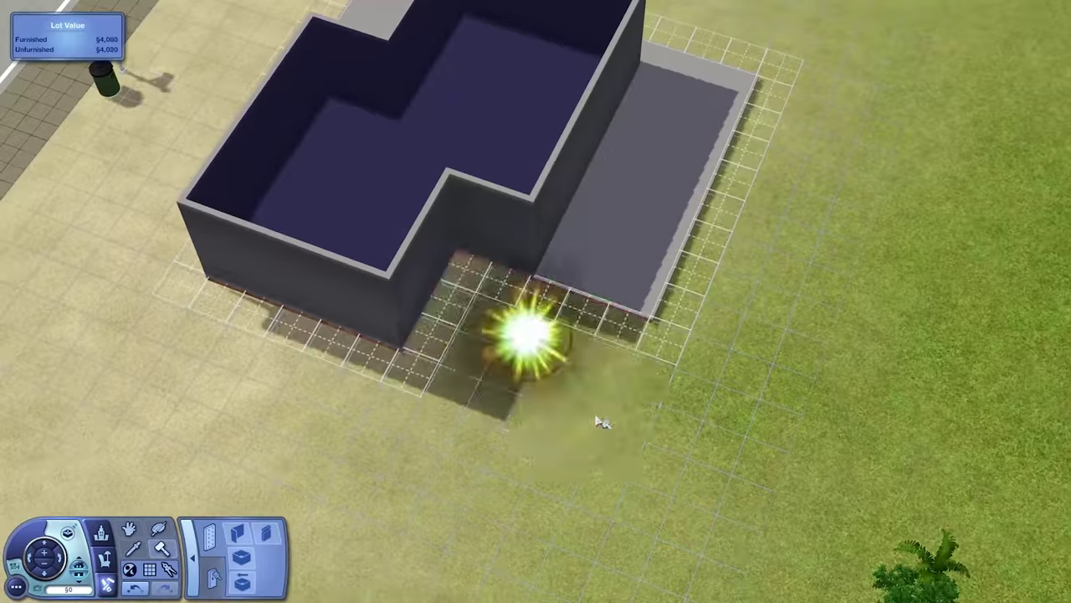
# Remove the spare foundation outside the walls and cover the level above the enclosed rooms with wood flooring.
pyautogui.scroll(-5, 598, 423)
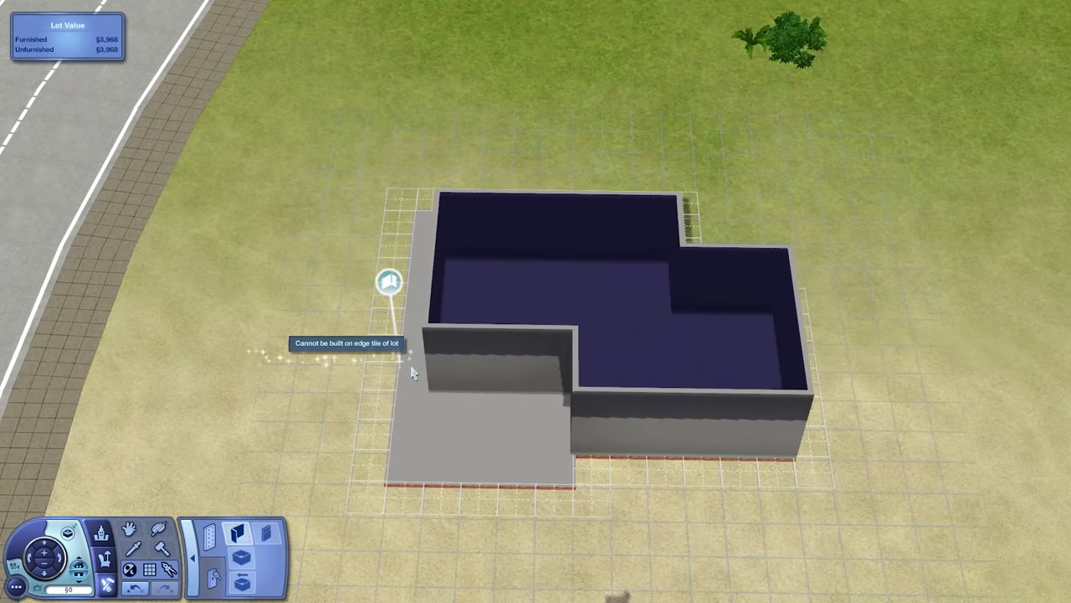
pyautogui.press('Escape')
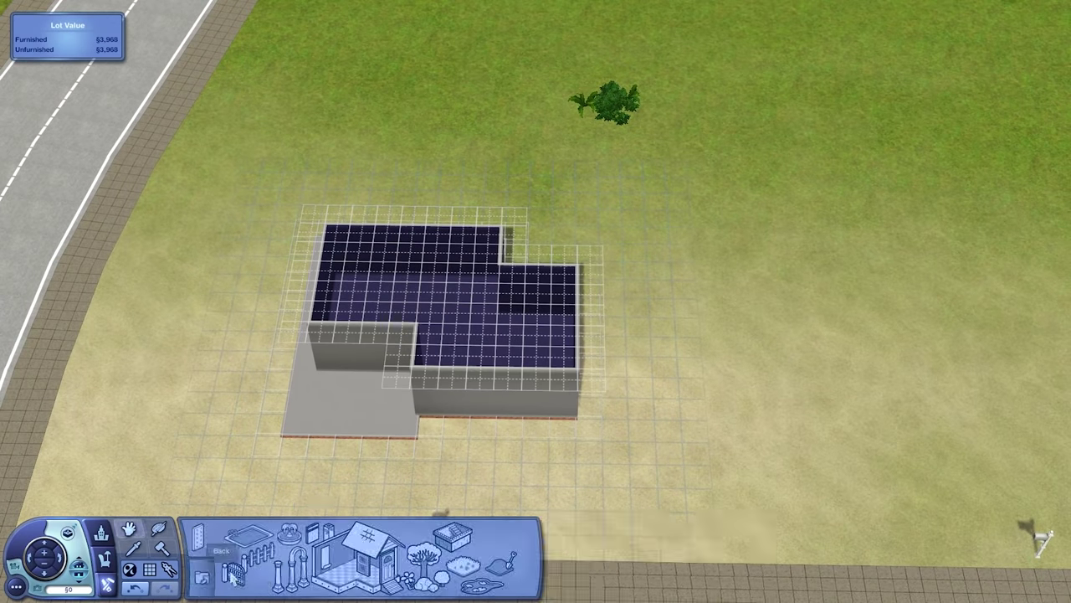
pyautogui.scroll(2, 441, 507)
pyautogui.click(249, 536)
pyautogui.click(290, 510)
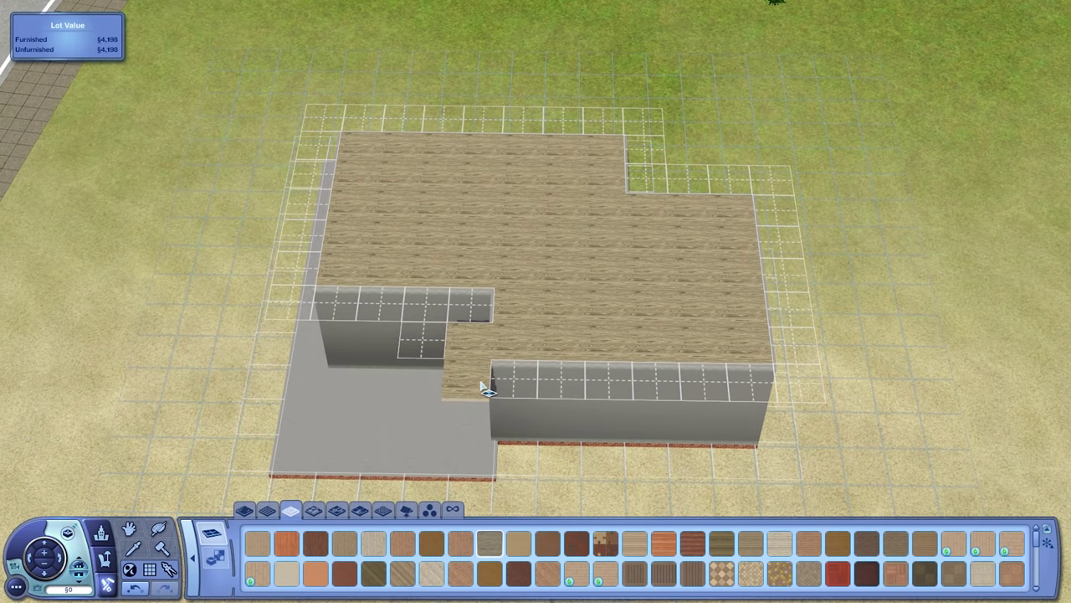
pyautogui.press('Escape')
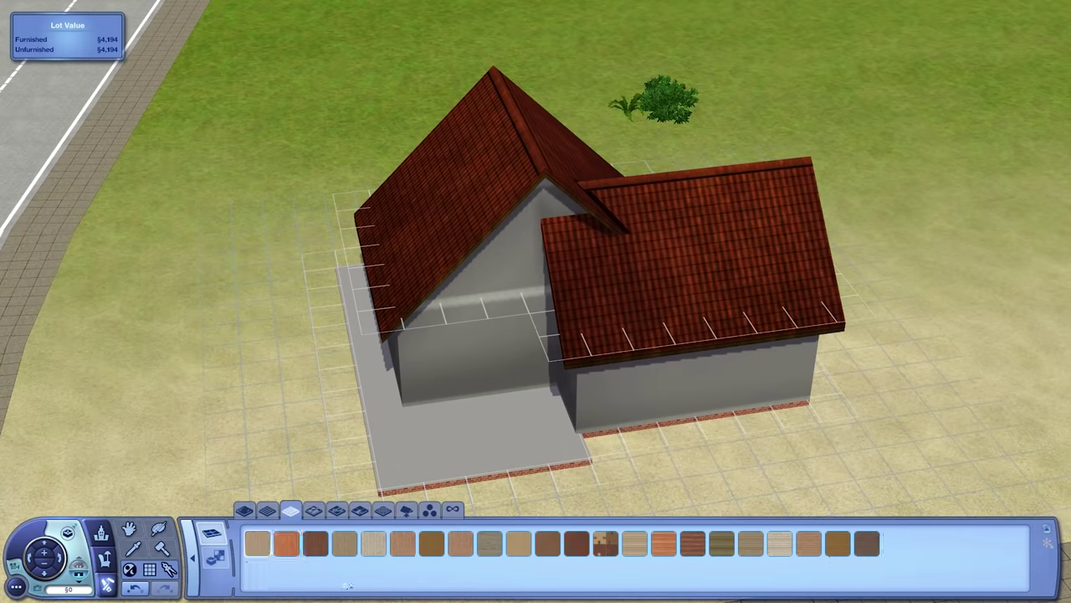
# Draw interior walls that form a small two-tile-wide front room and separate the wing from the main room.
pyautogui.moveTo(366, 356); pyautogui.dragTo(393, 343)
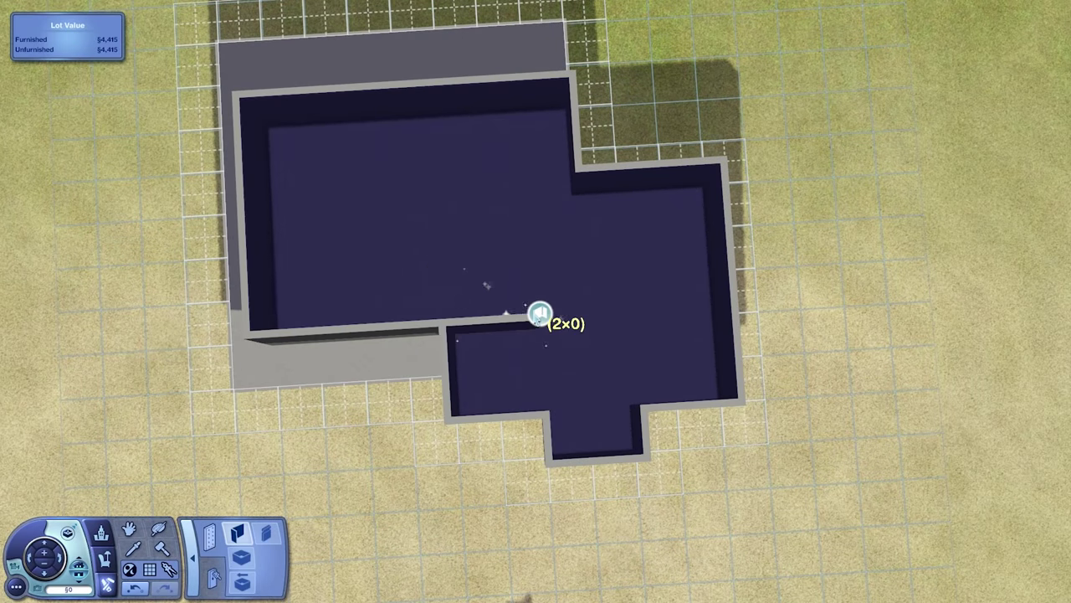
pyautogui.moveTo(538, 314); pyautogui.dragTo(550, 452)
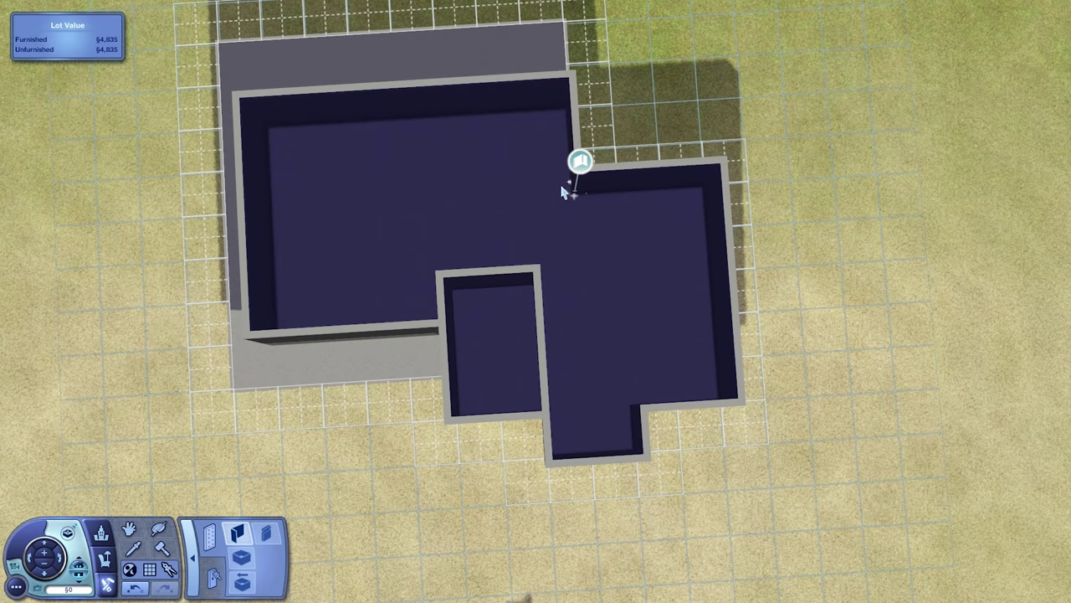
pyautogui.moveTo(575, 172)
pyautogui.mouseDown()
pyautogui.moveTo(670, 230)
pyautogui.moveTo(636, 205)
pyautogui.mouseUp()
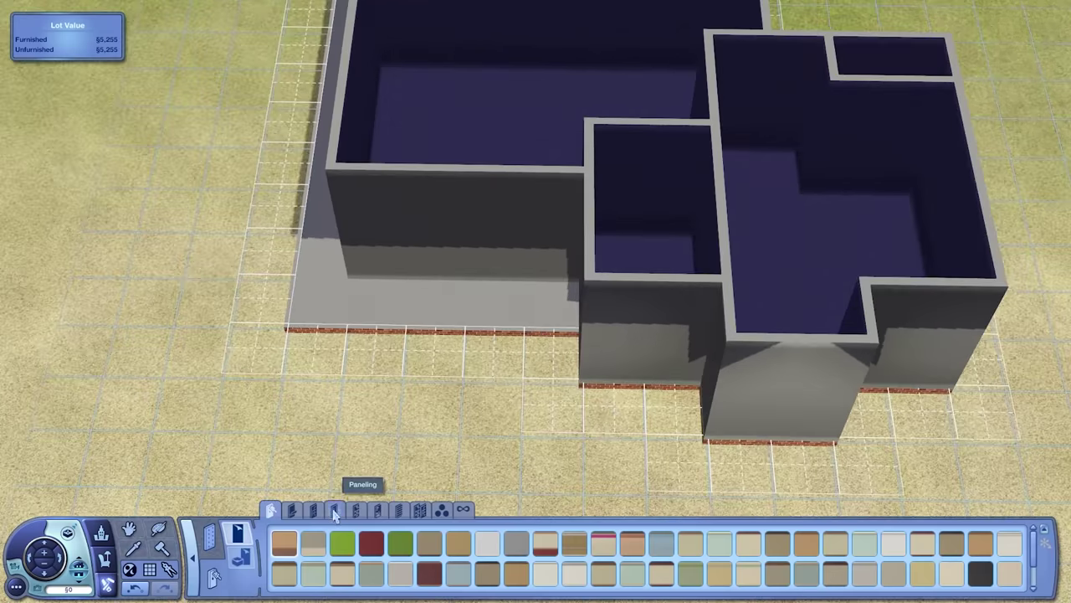
# Clad the exterior walls in red horizontal siding and place white columns along the edge of the porch.
pyautogui.click(335, 510)
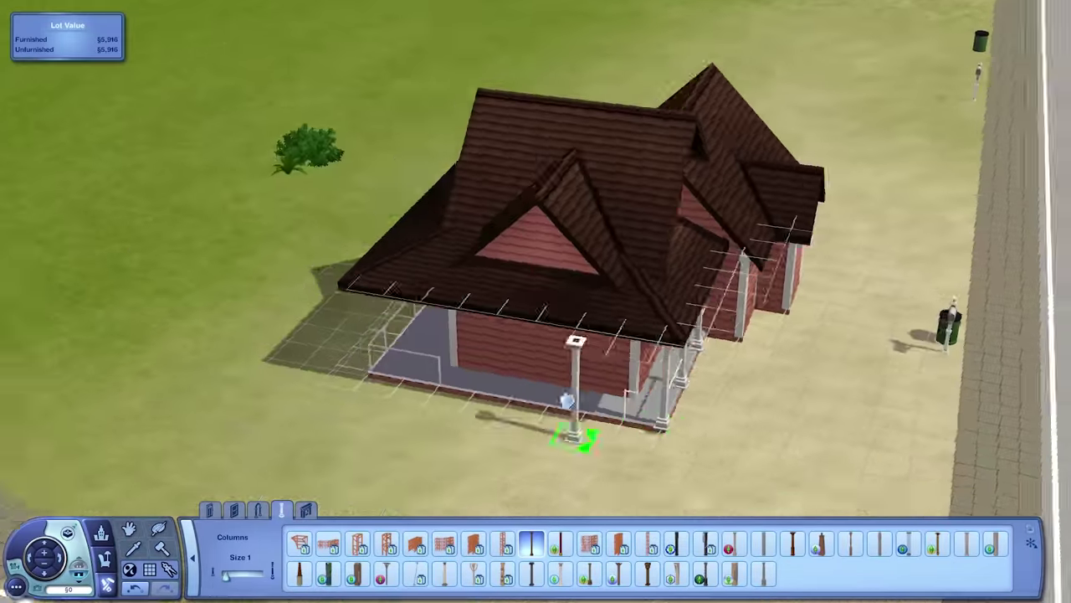
pyautogui.click(577, 439)
pyautogui.scroll(-3, 561, 414)
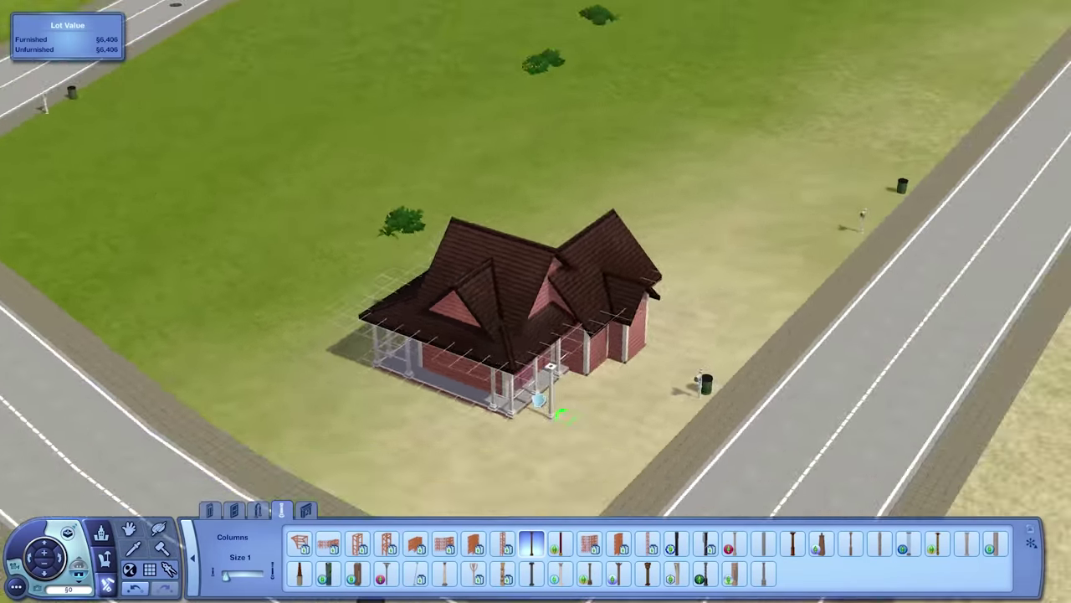
# Add entry steps with a stair width of 2 leading up to the front porch.
pyautogui.click(321, 536)
pyautogui.scroll(4, 481, 343)
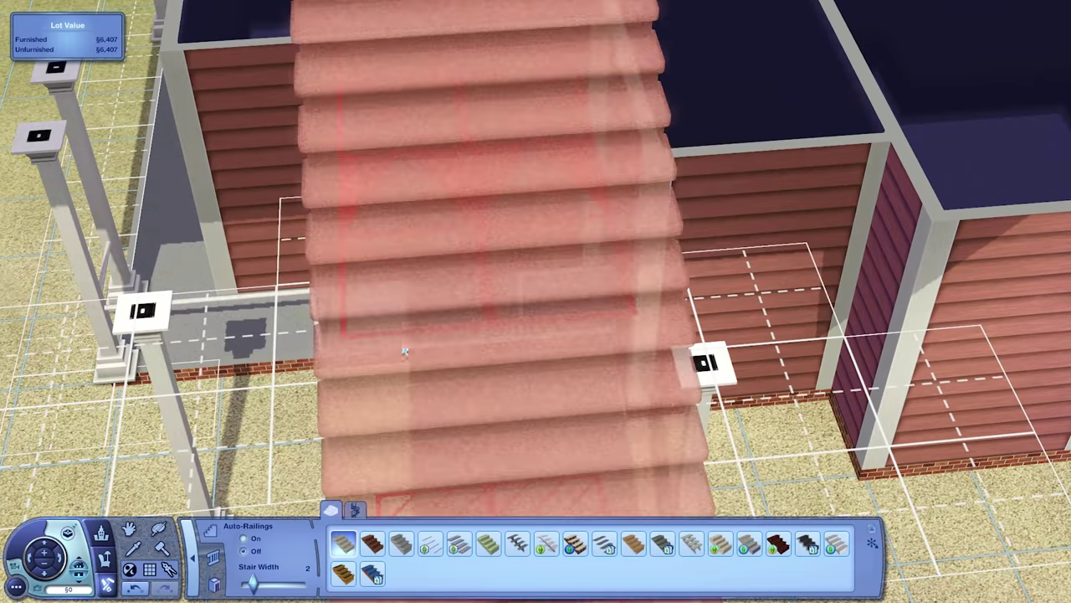
pyautogui.scroll(-3, 404, 351)
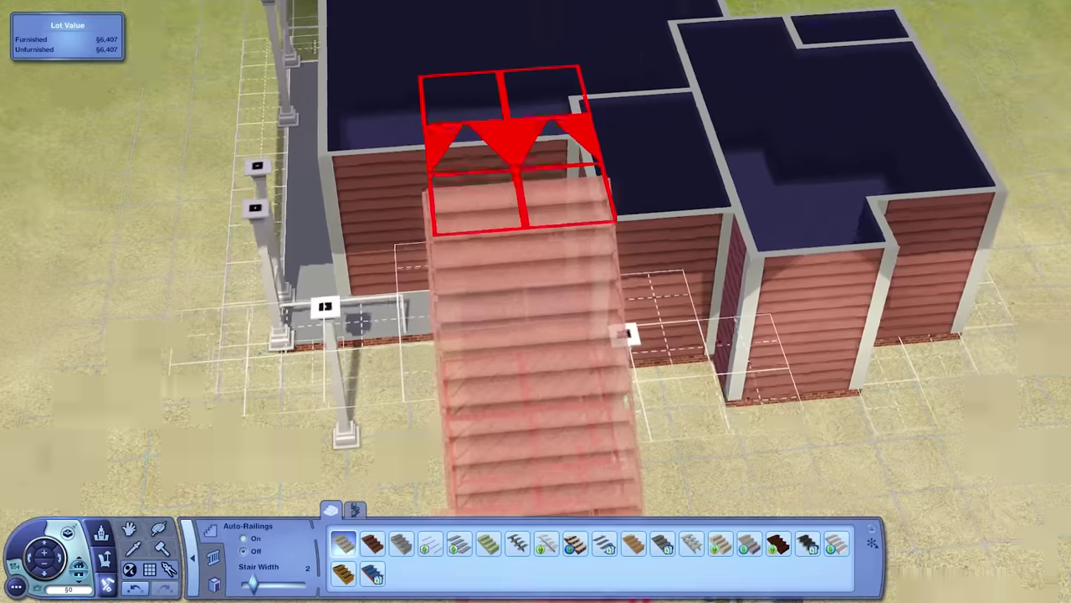
pyautogui.press('Escape')
pyautogui.click(109, 452)
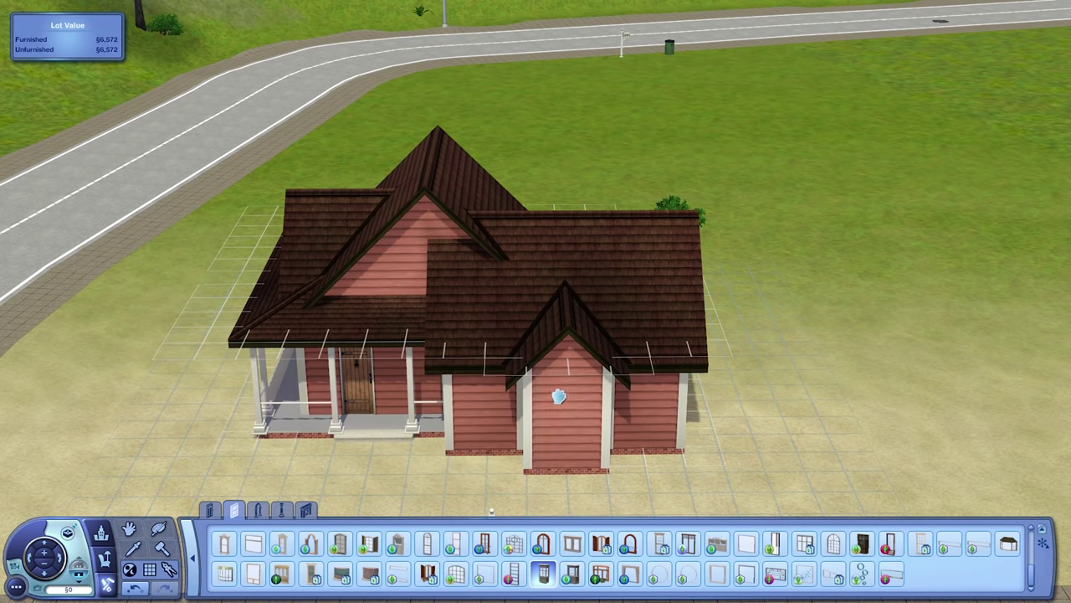
# Fit a white bay window in the projecting front wall, and windows and a double glass door in the other exterior walls.
pyautogui.scroll(-3, 649, 380)
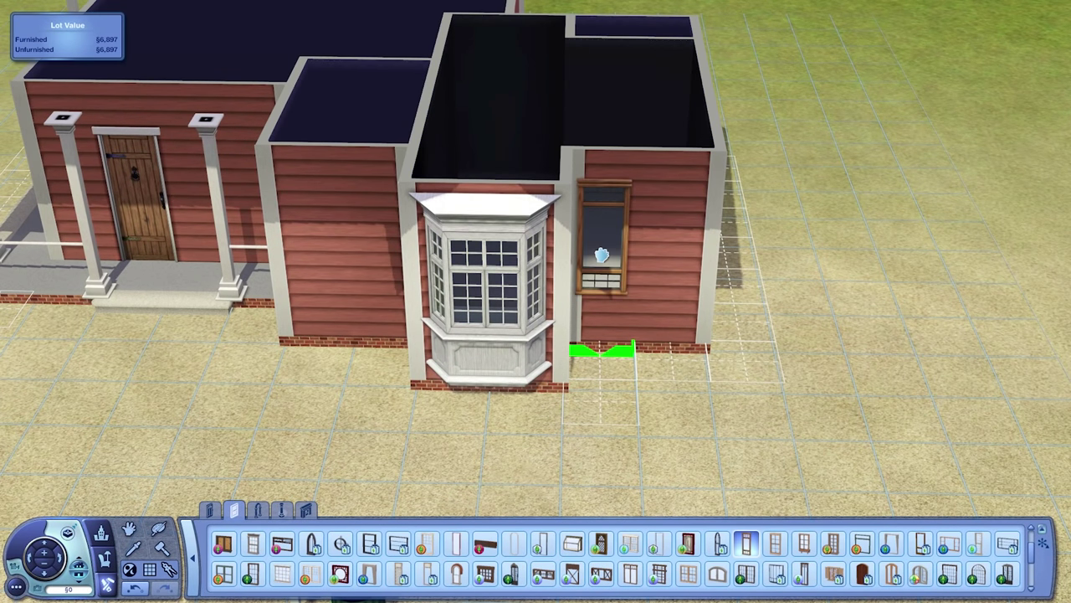
pyautogui.click(368, 573)
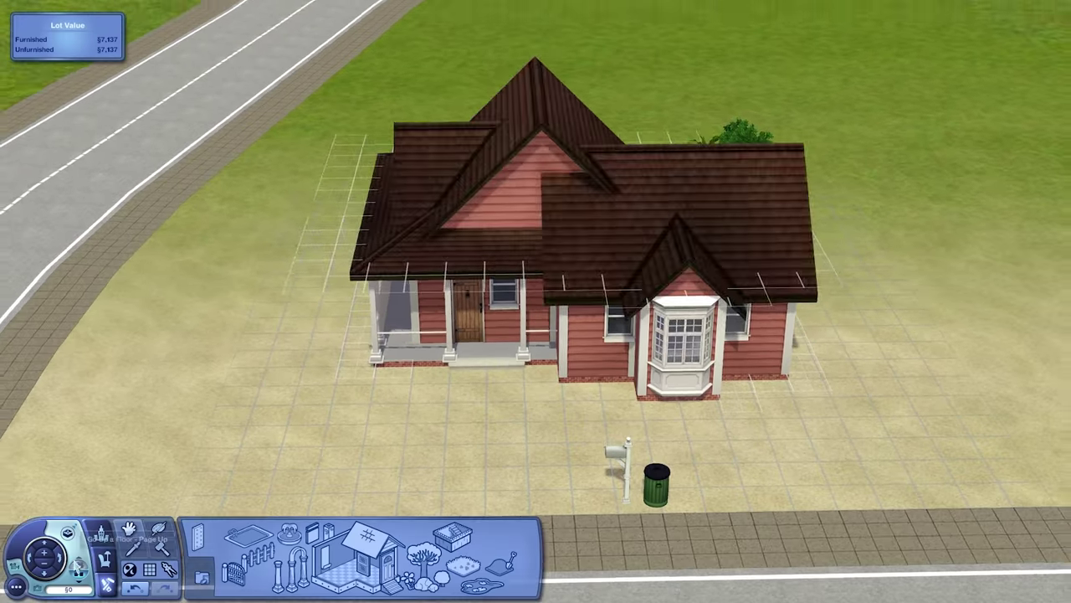
pyautogui.scroll(-5, 607, 360)
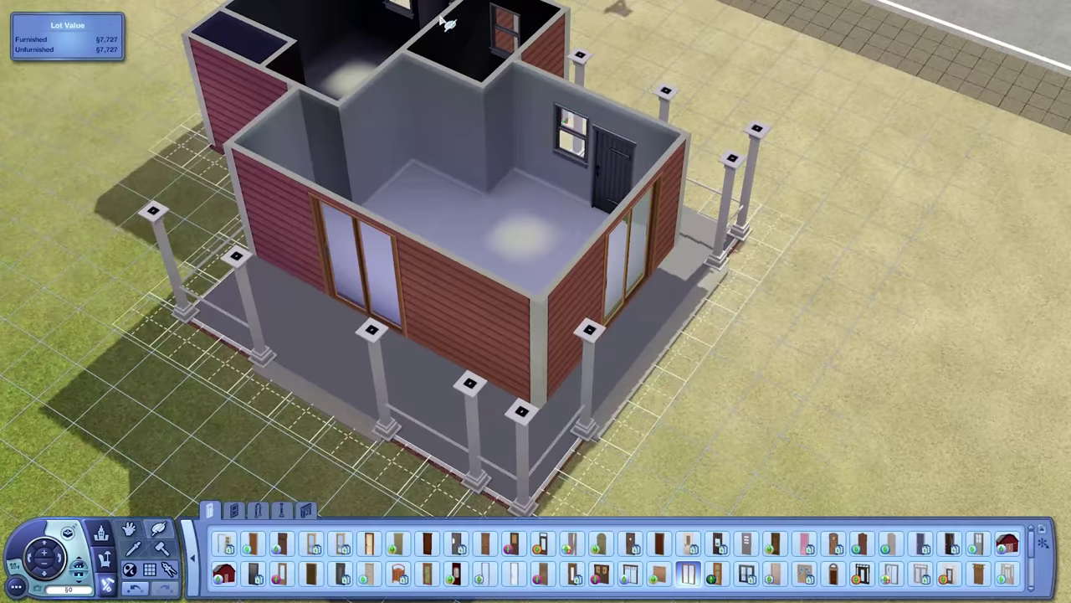
pyautogui.click(634, 251)
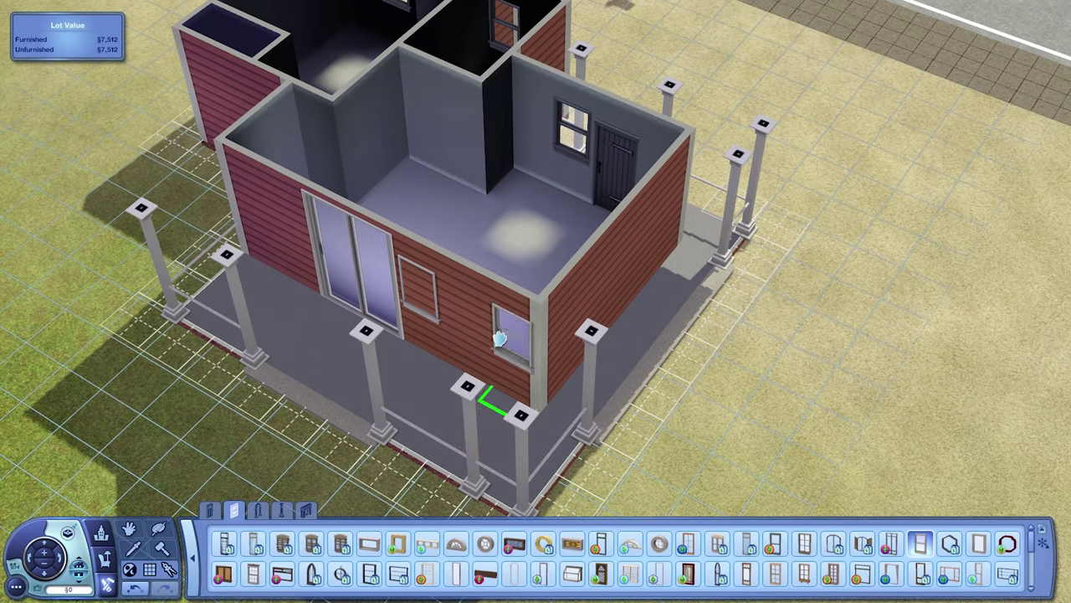
pyautogui.scroll(2, 499, 338)
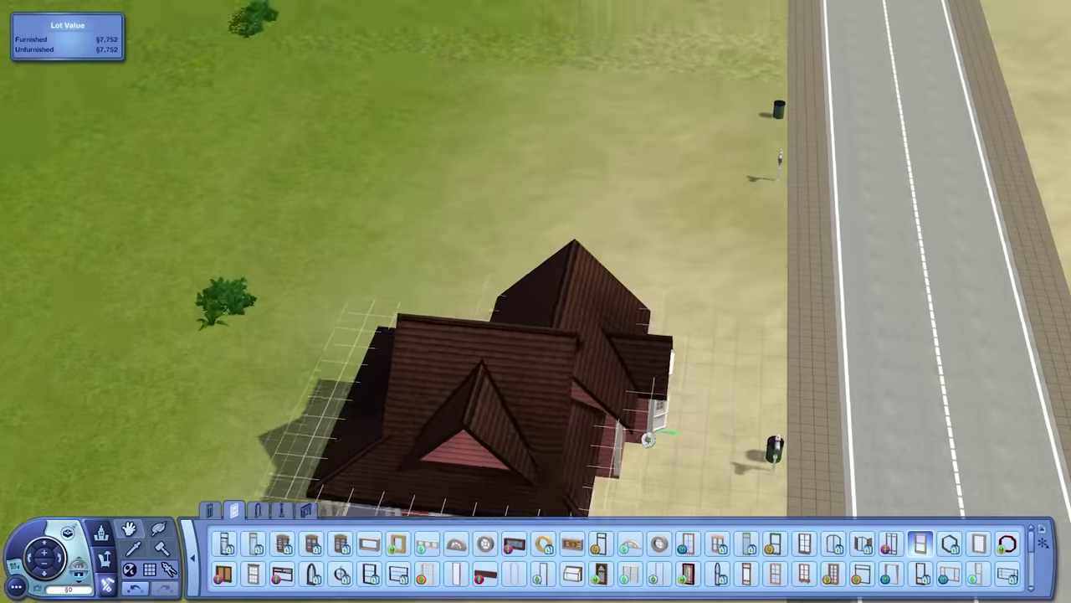
# Place interior doors for the small front room, the wing and its corner closet.
pyautogui.scroll(5, 535, 335)
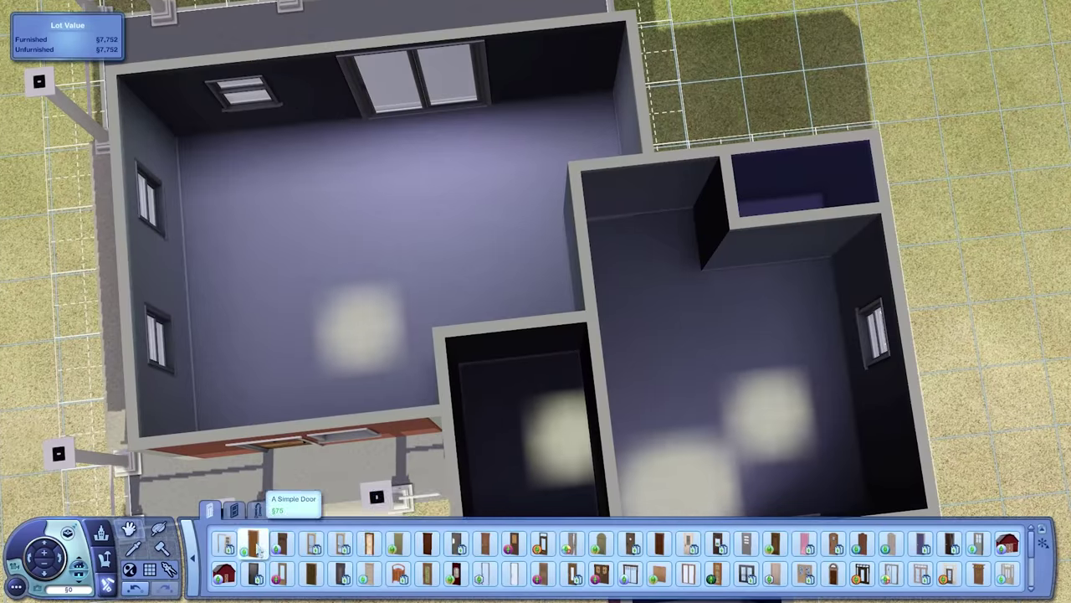
pyautogui.click(253, 544)
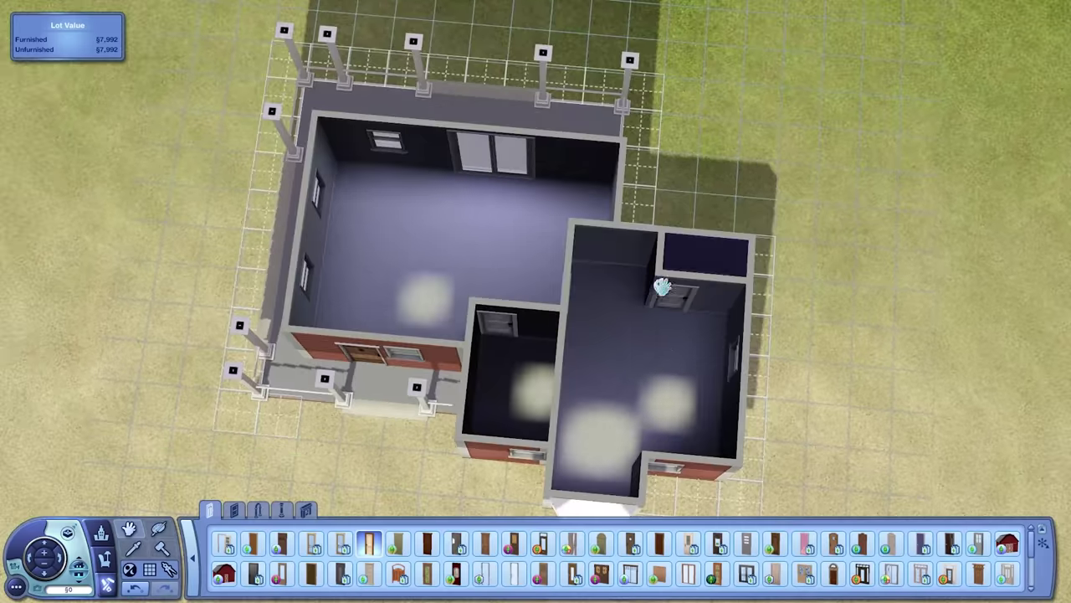
pyautogui.scroll(2, 658, 283)
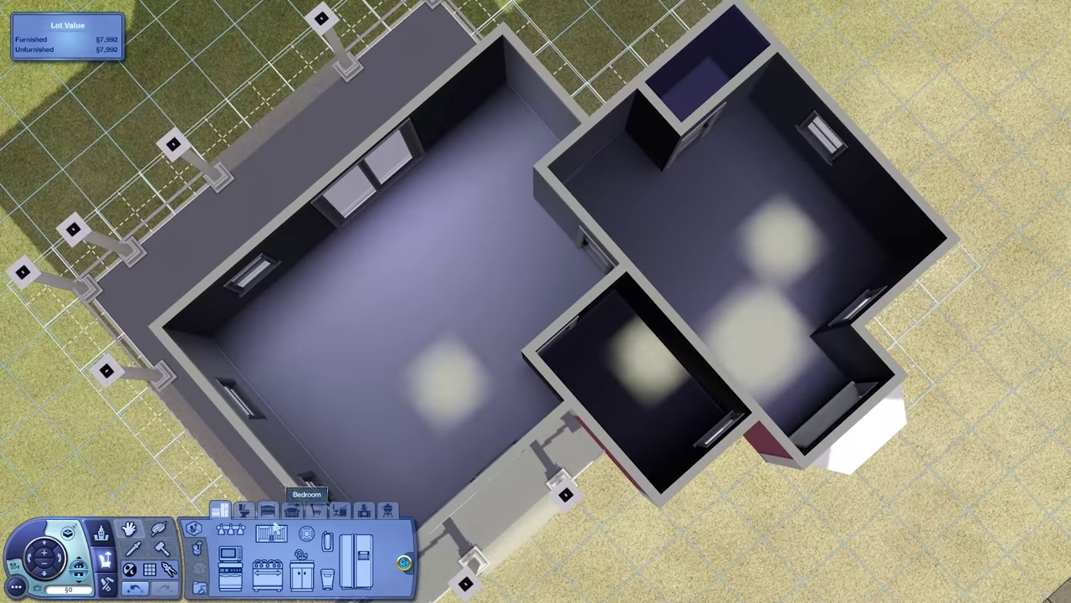
# Place three Country Fried Counters along the back wall of the main room and a stove in the adjoining corner.
pyautogui.click(272, 532)
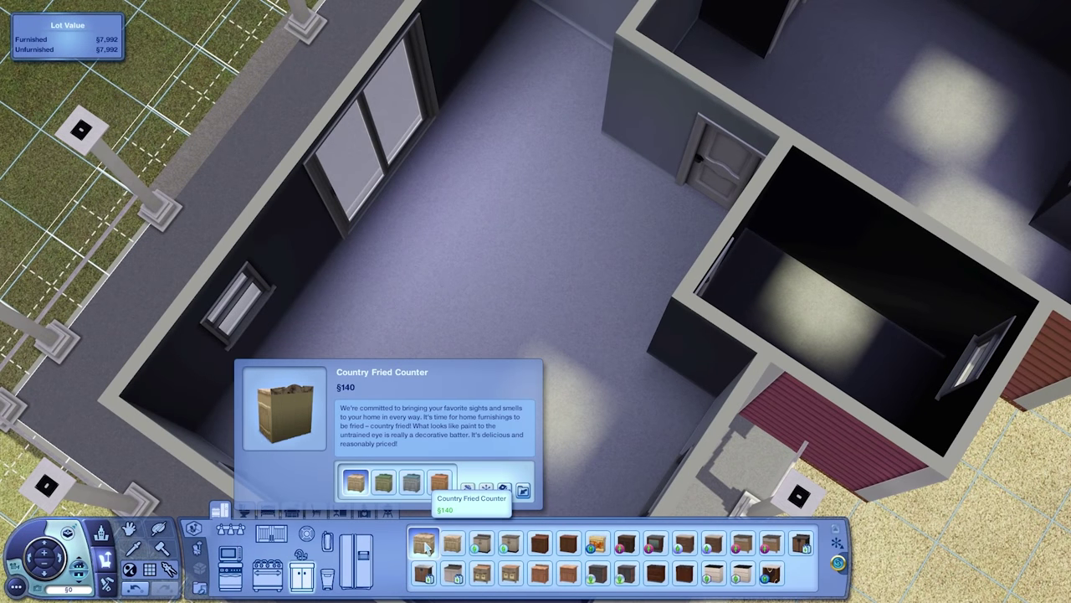
pyautogui.click(424, 545)
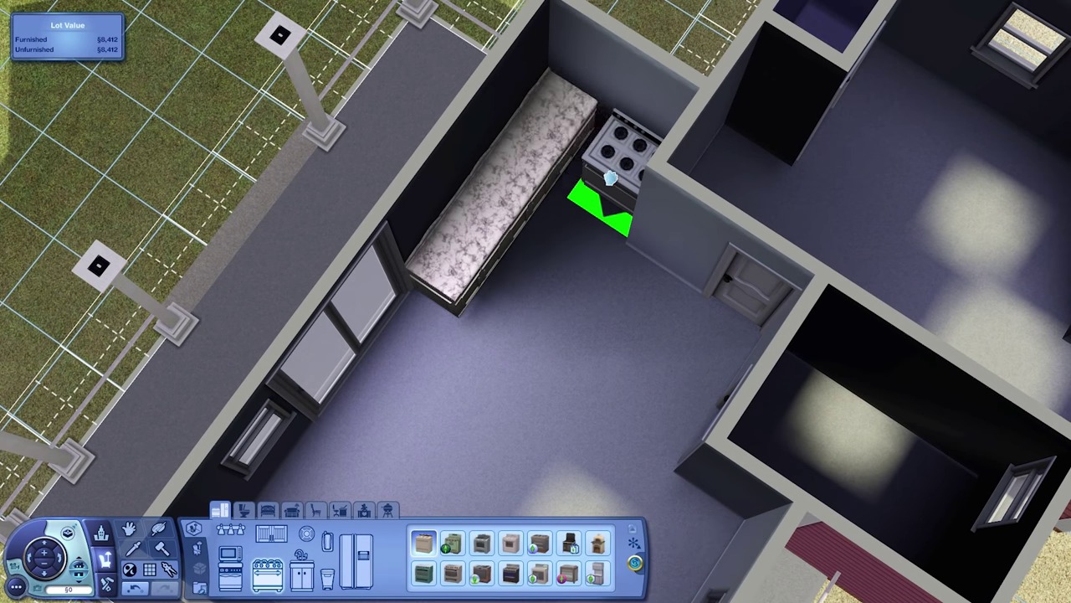
pyautogui.click(452, 545)
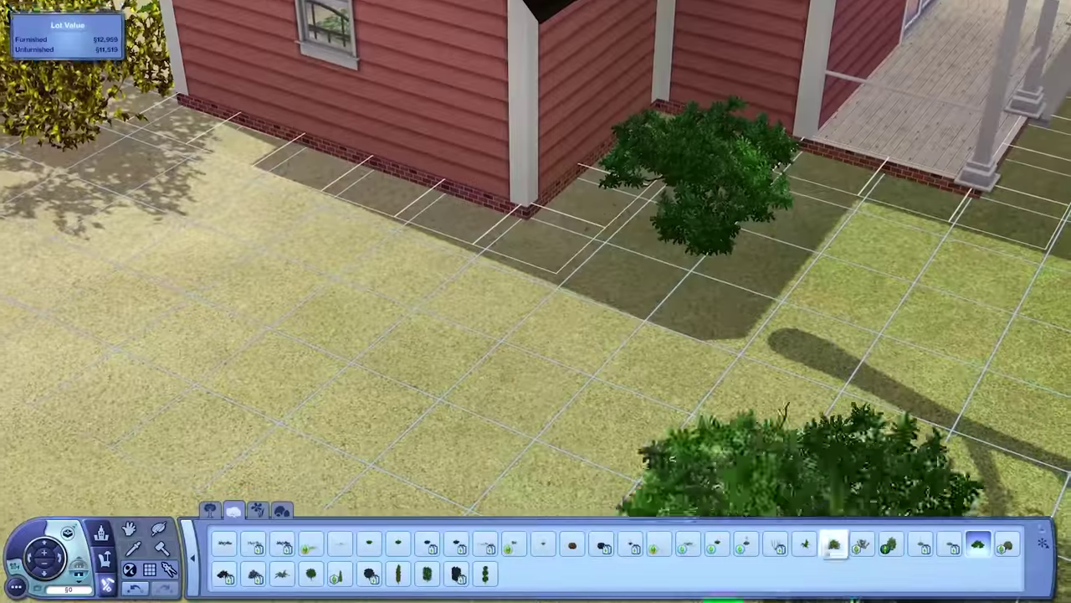
# Plant a shrub in front of the house and open the furniture catalogue to change its sorting.
pyautogui.click(536, 352)
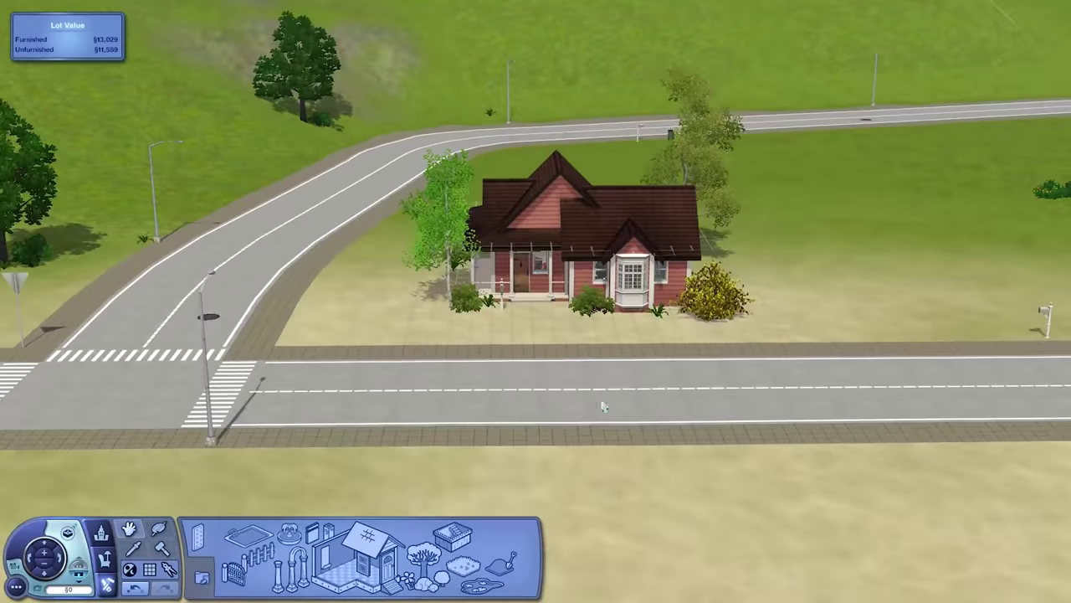
pyautogui.press('F2')
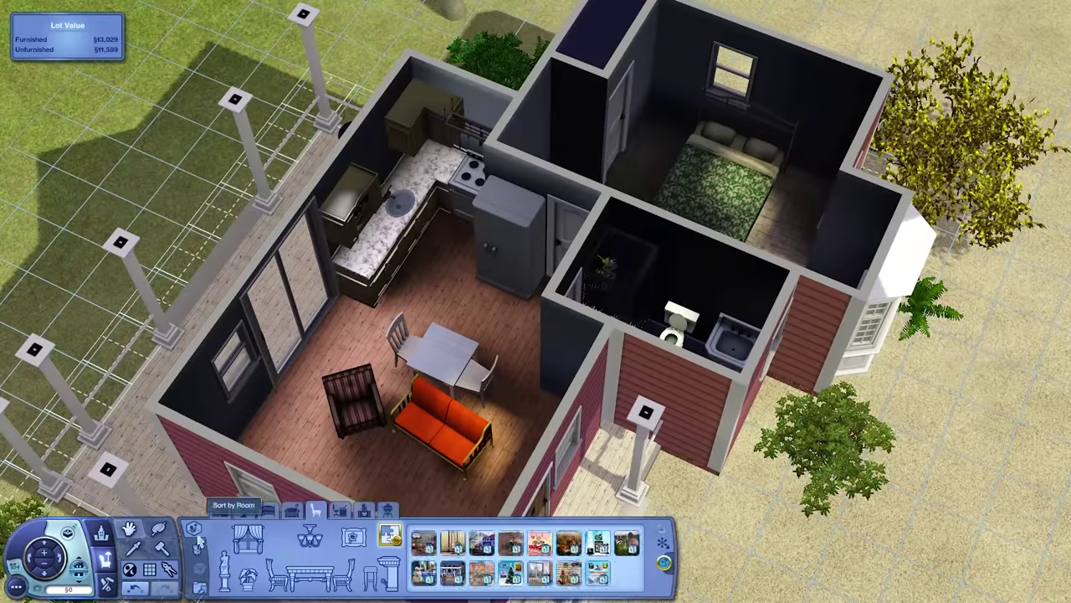
pyautogui.click(199, 542)
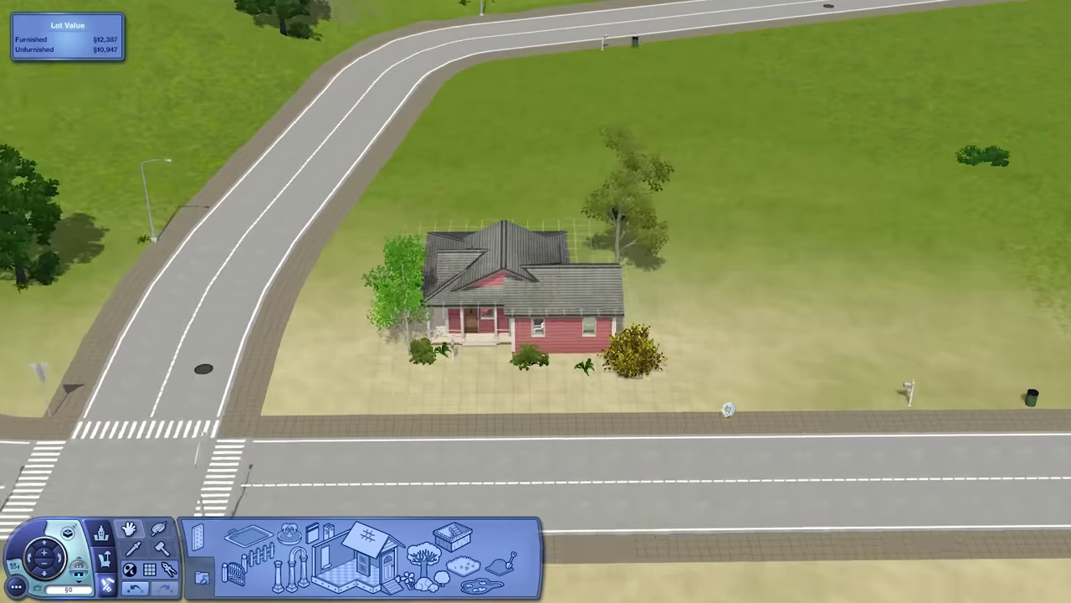
# Rebuild the roof with a grey gable over the main house and porch and a front-facing gable over the projecting wing.
pyautogui.scroll(5, 728, 409)
pyautogui.click(368, 539)
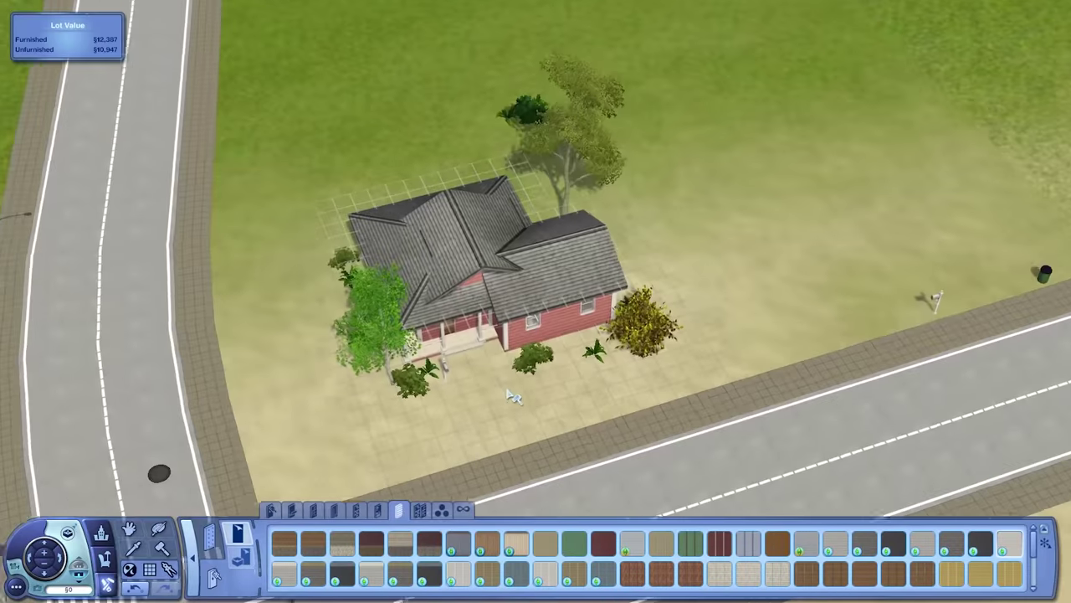
pyautogui.scroll(-2, 514, 396)
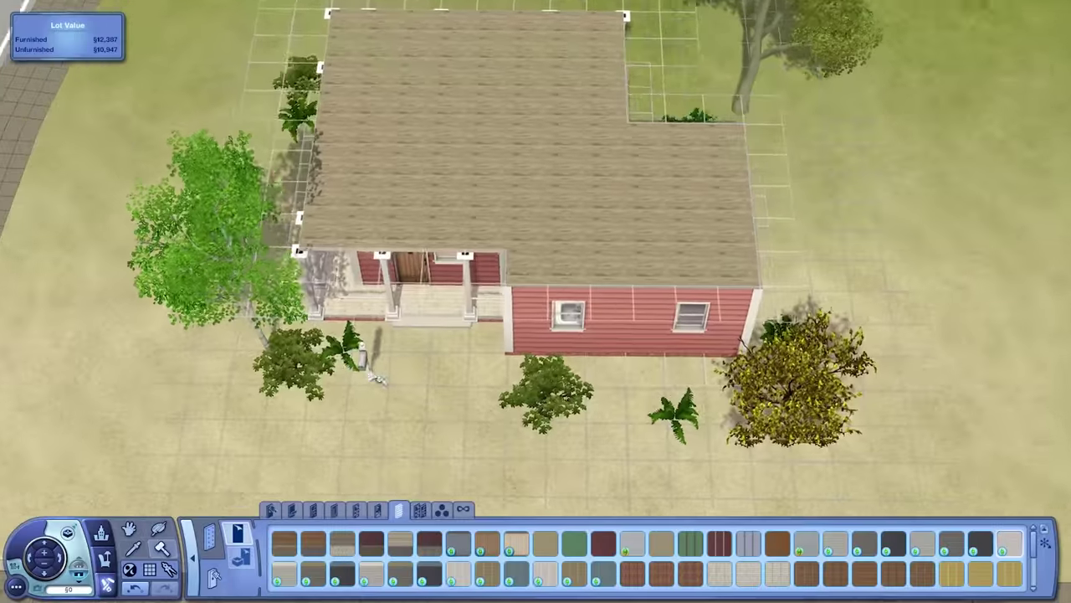
pyautogui.scroll(4, 536, 302)
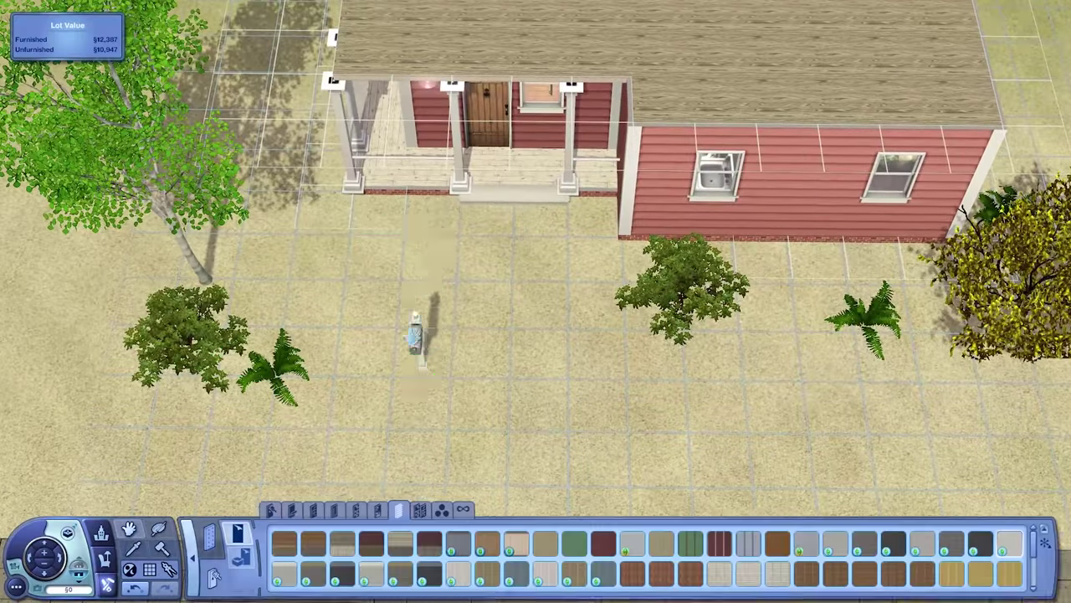
pyautogui.scroll(2, 442, 203)
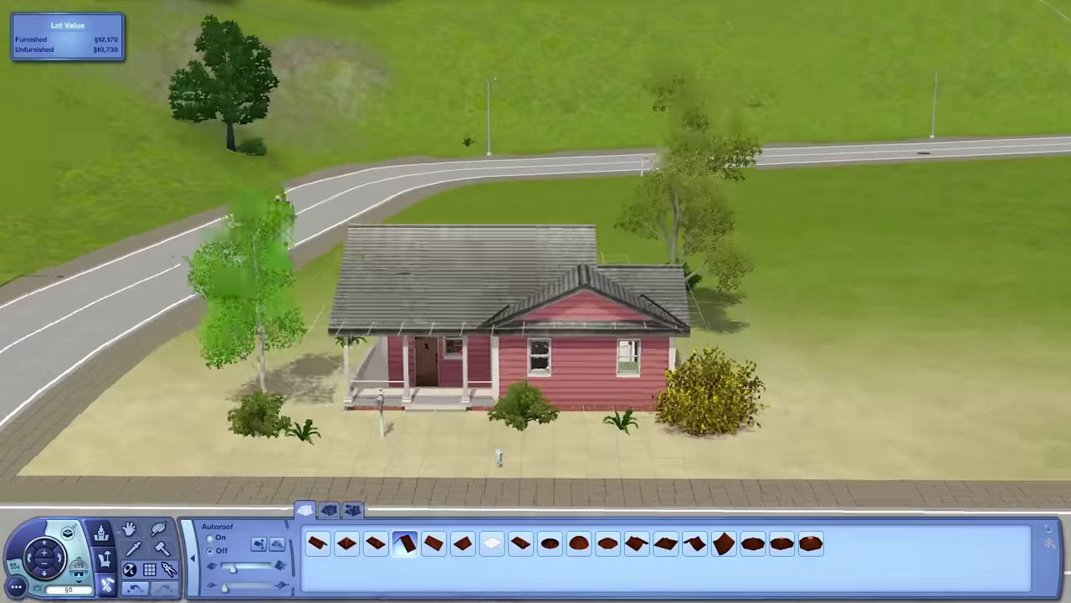
# Cover the main room's interior walls with panelled wainscoting below dark green paint.
pyautogui.scroll(5, 556, 444)
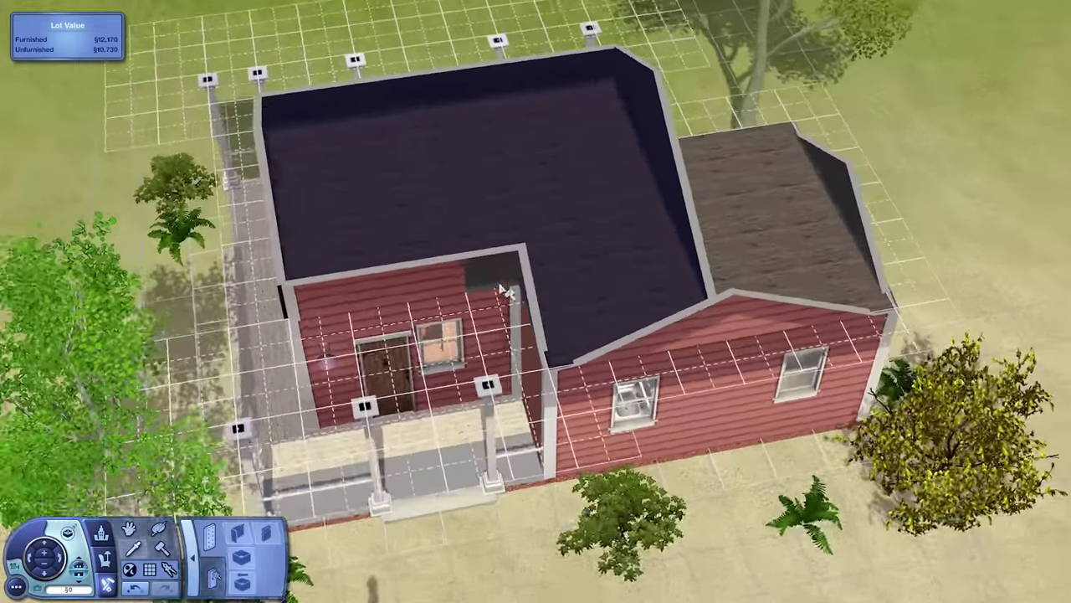
pyautogui.press('e')
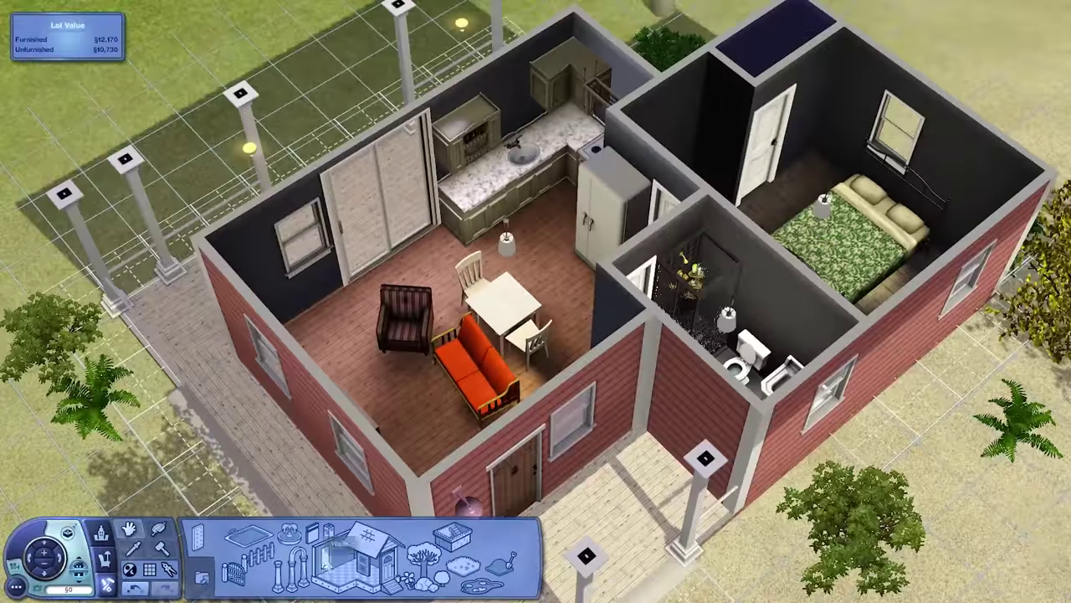
pyautogui.click(339, 553)
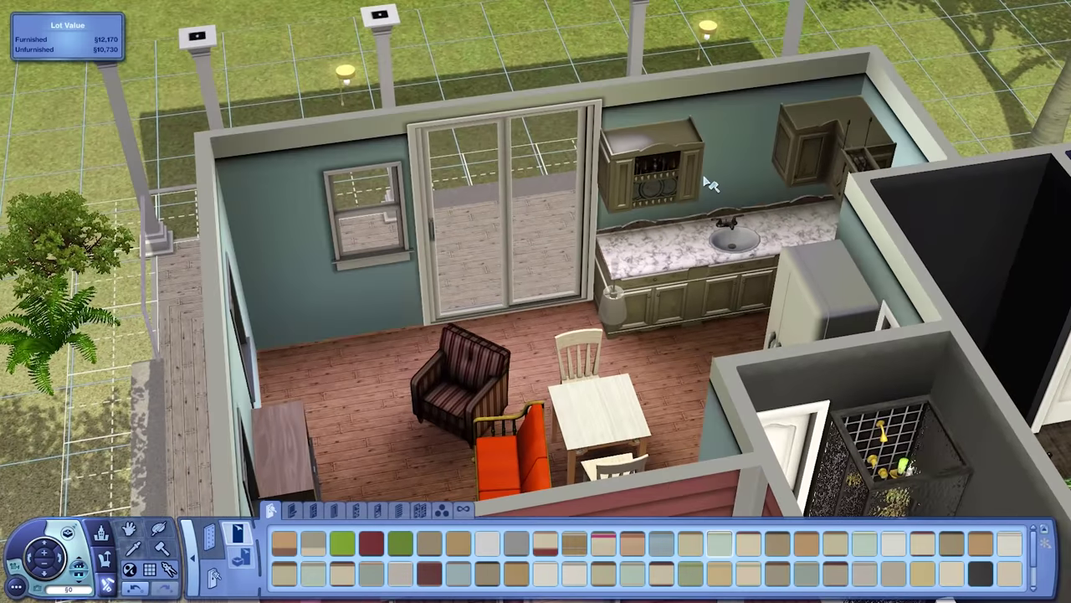
pyautogui.click(333, 510)
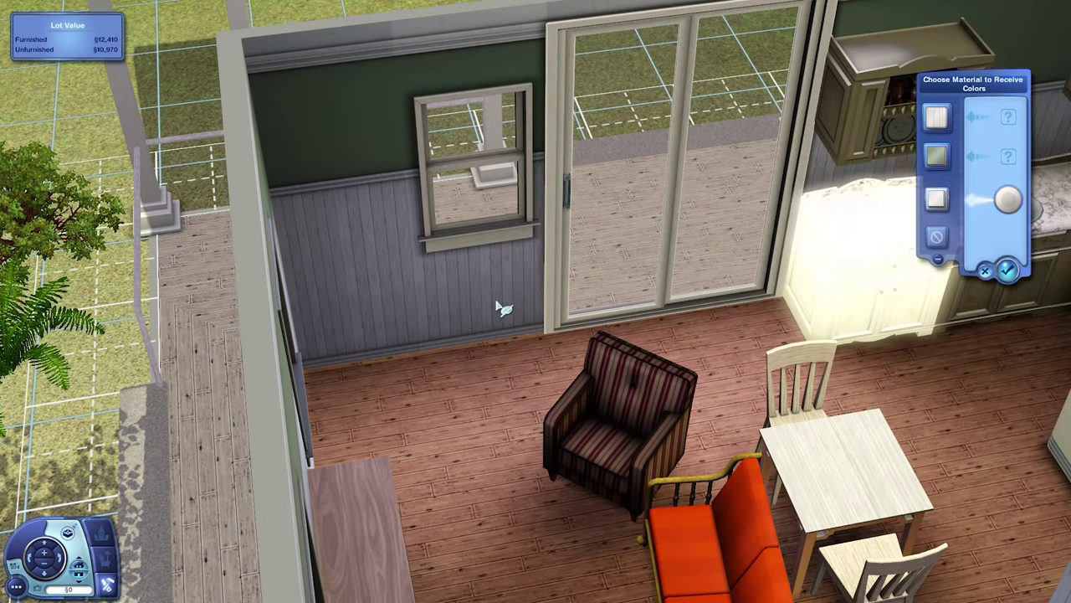
# Restyle the main room with wood-toned wainscoting, a light wood dining set, a yellow sofa and a dark green armchair.
pyautogui.click(588, 245)
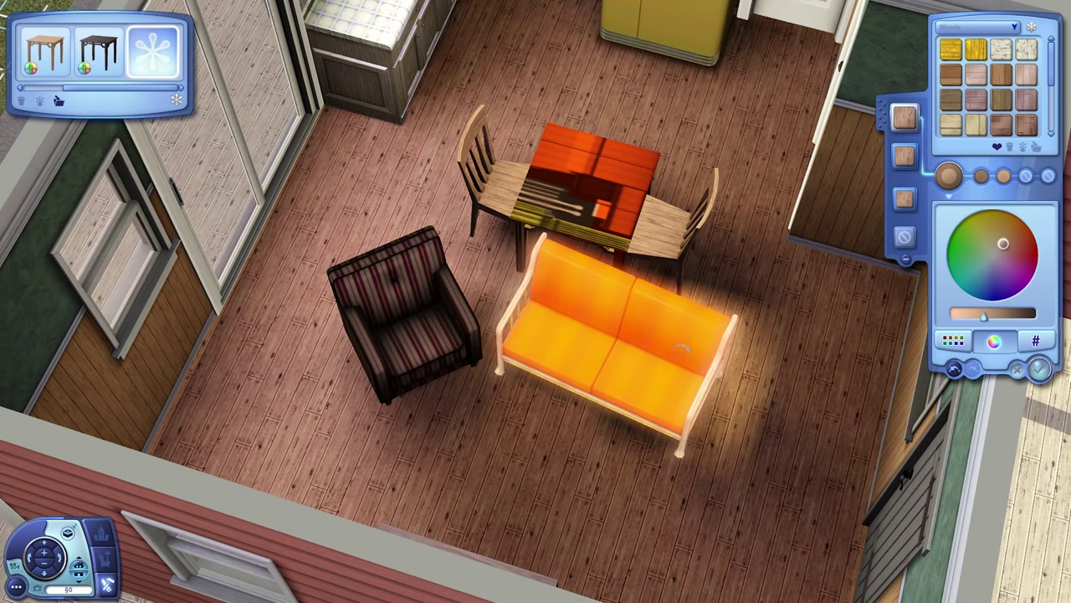
pyautogui.click(680, 350)
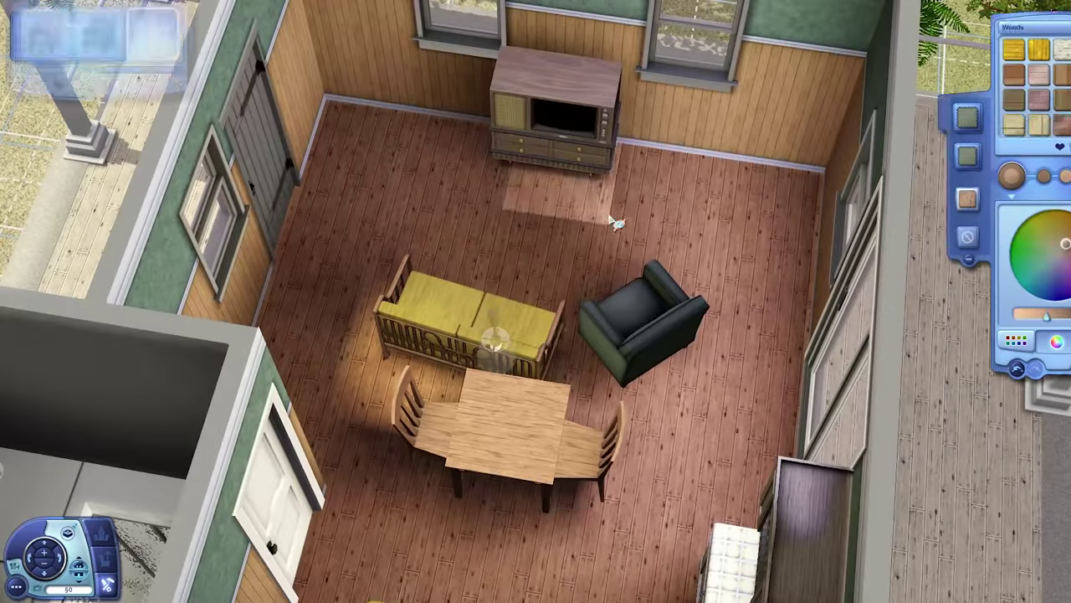
pyautogui.click(554, 104)
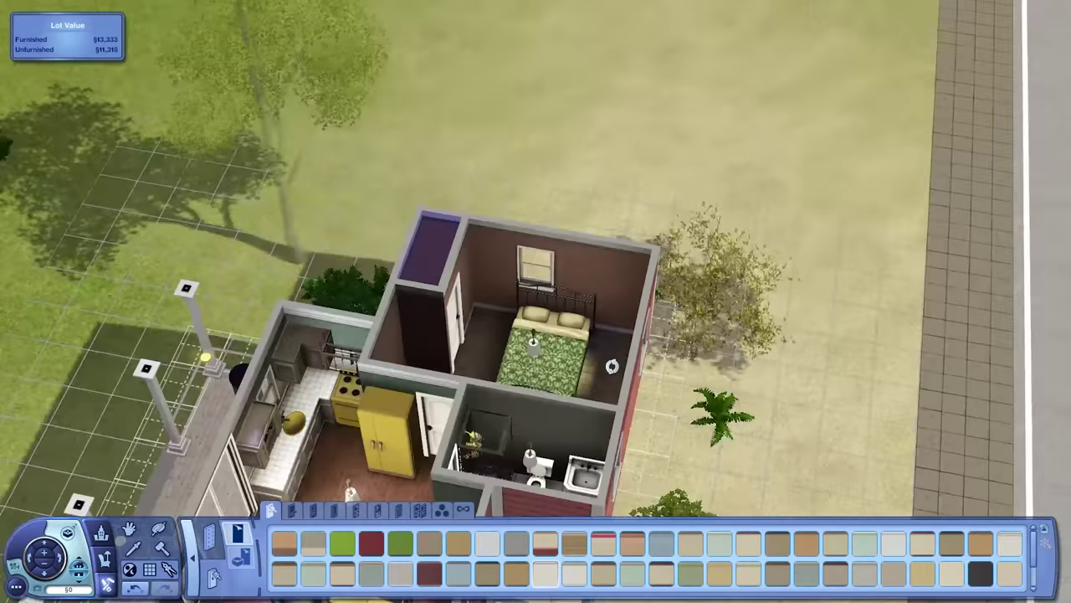
# Restyle the bed with cream covers and brown pillows, and add a dark wood dresser and matching nightstands to the bedroom.
pyautogui.scroll(5, 536, 302)
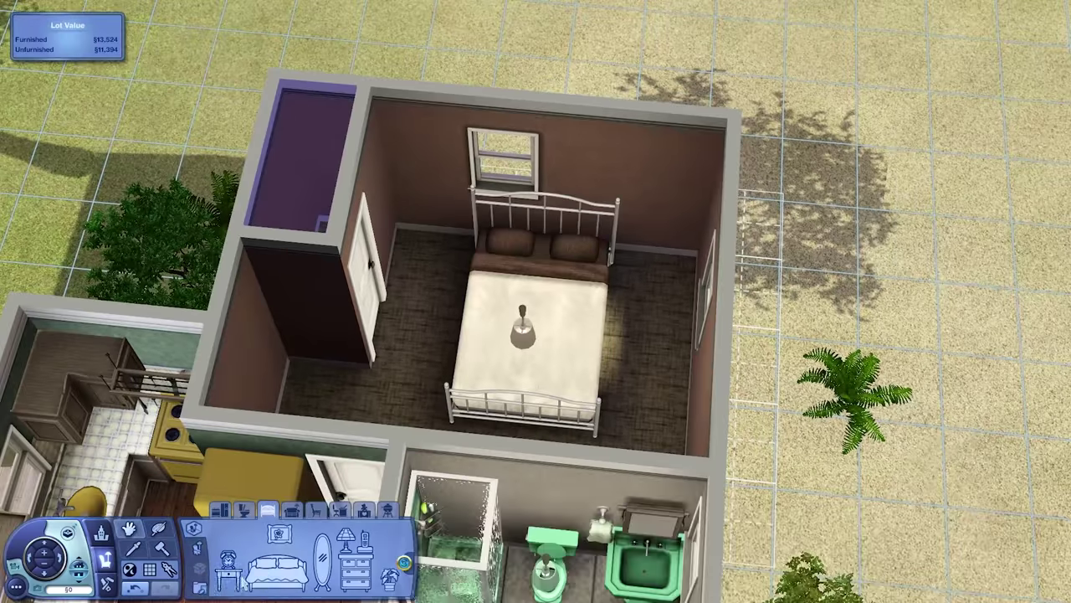
pyautogui.click(684, 276)
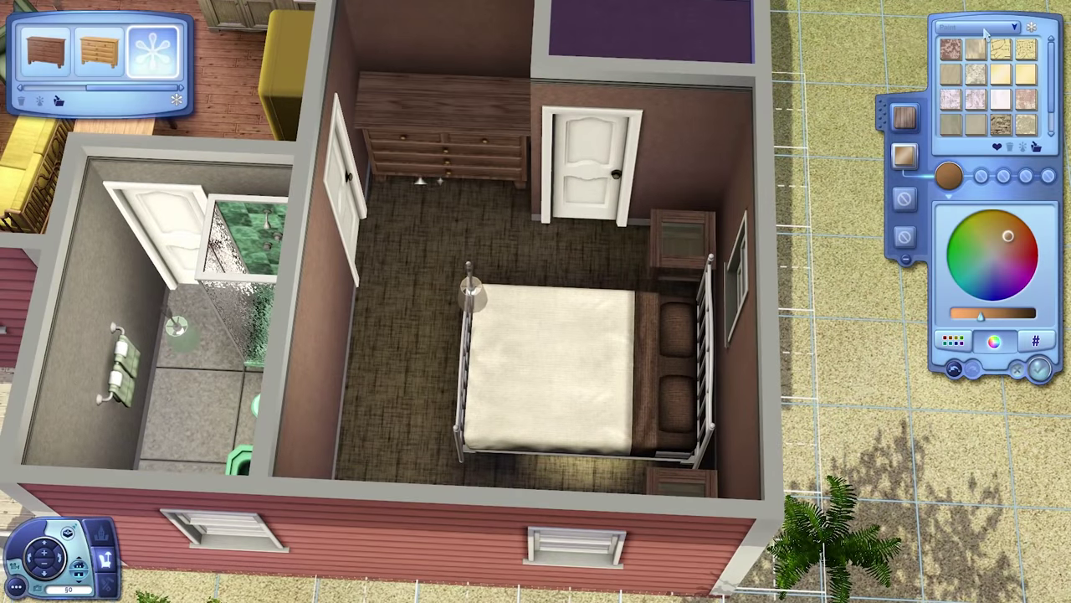
pyautogui.click(1040, 369)
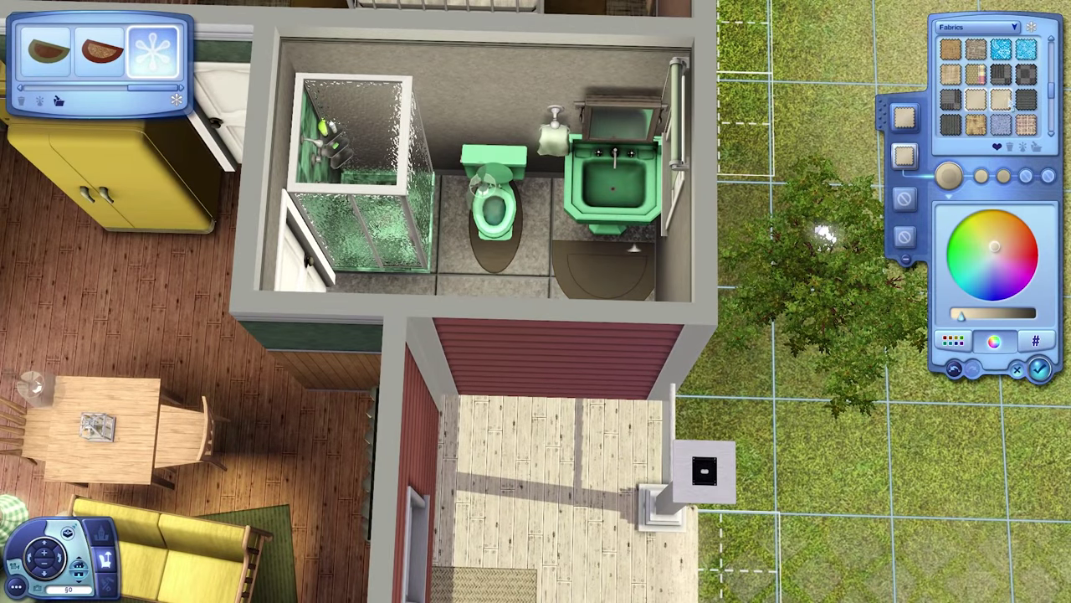
# Leave the bathroom rug's styling and open the wall decorations for the bedroom's bare wall.
pyautogui.press('Escape')
pyautogui.scroll(-5, 509, 360)
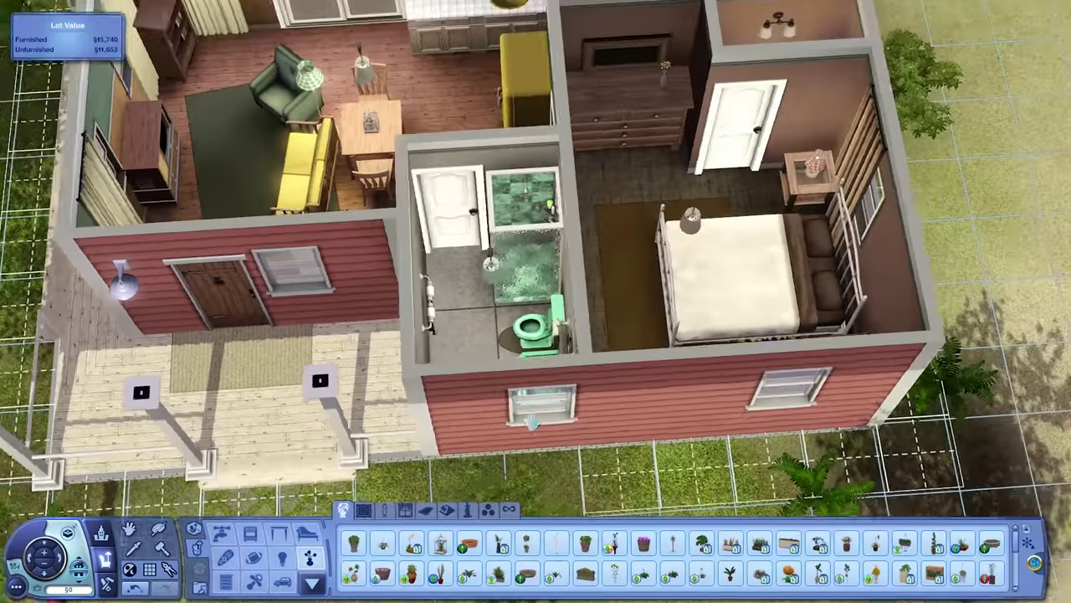
pyautogui.scroll(5, 509, 360)
pyautogui.scroll(-1, 934, 553)
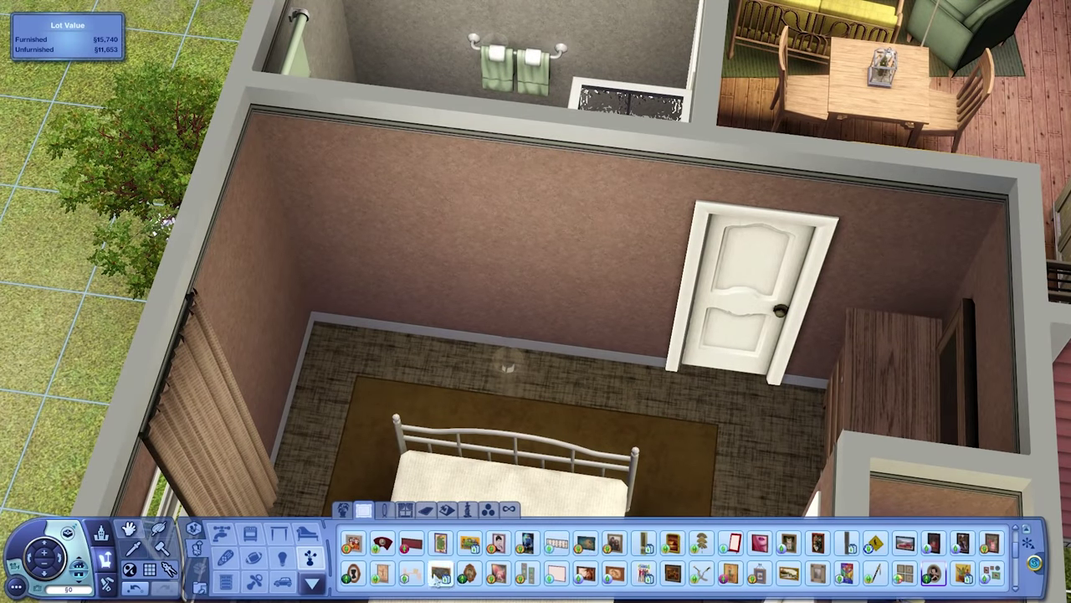